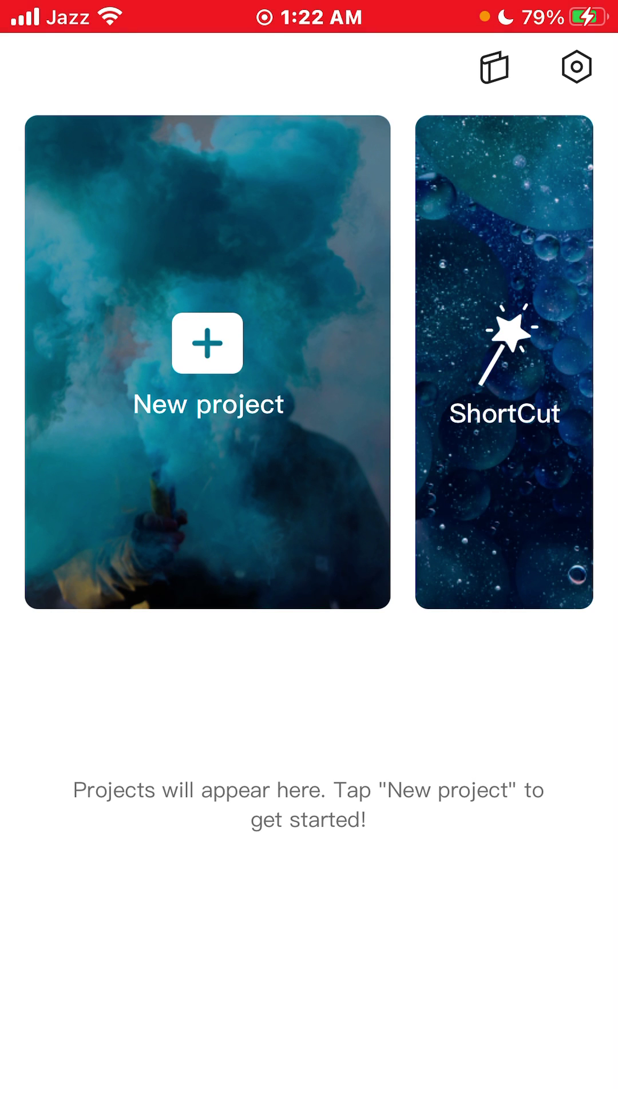
# Step: Create a new CapCut project from the 01:20 TRAIL game video in Recents
pyautogui.click(206, 344)
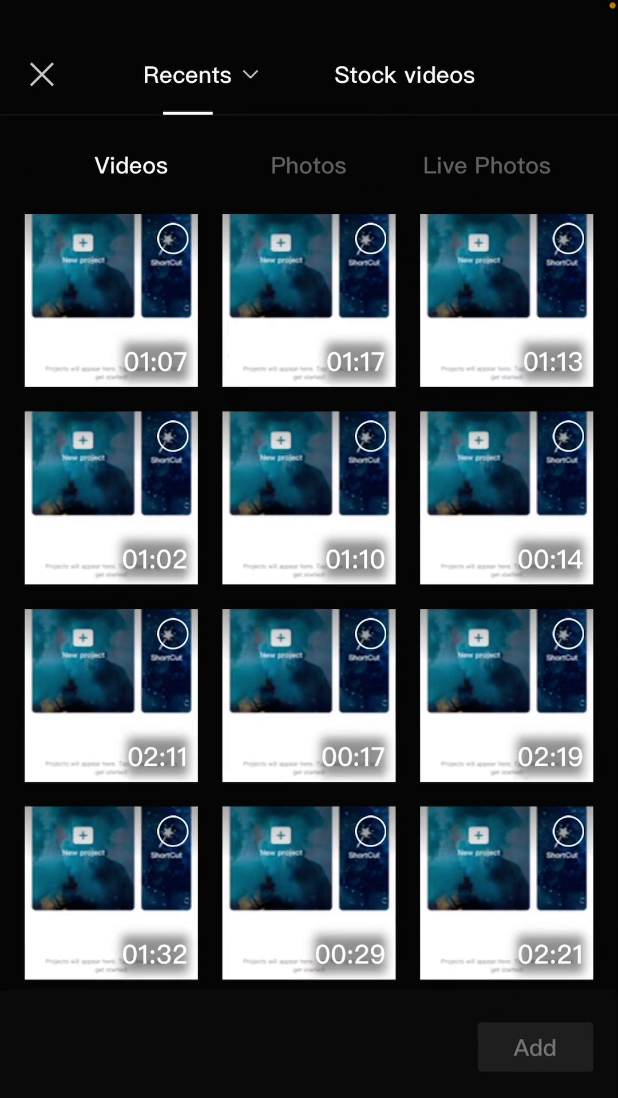
pyautogui.scroll(-10, 309, 601)
pyautogui.scroll(-2, 309, 601)
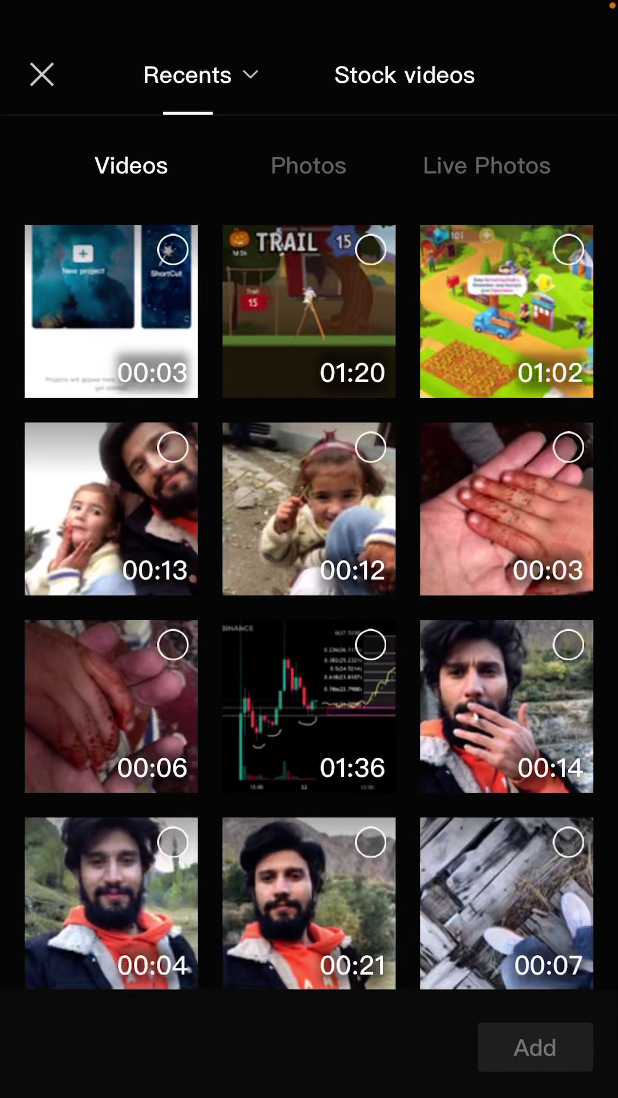
pyautogui.click(309, 311)
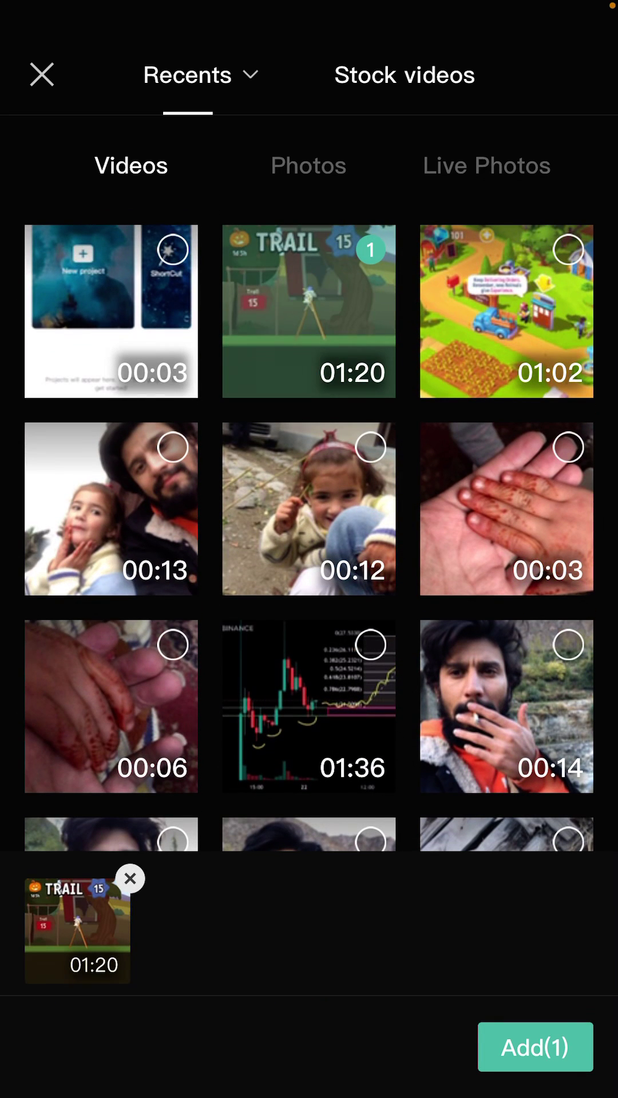
pyautogui.click(535, 1047)
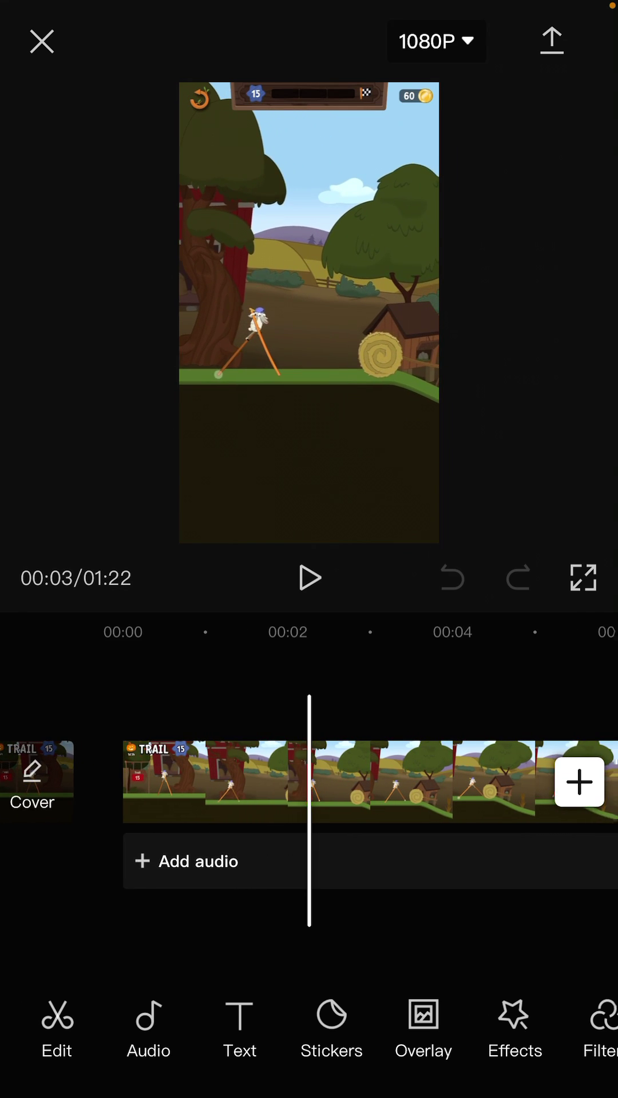
pyautogui.moveTo(464, 780)
pyautogui.mouseDown()
pyautogui.moveTo(402, 782)
pyautogui.moveTo(411, 781)
pyautogui.mouseUp()
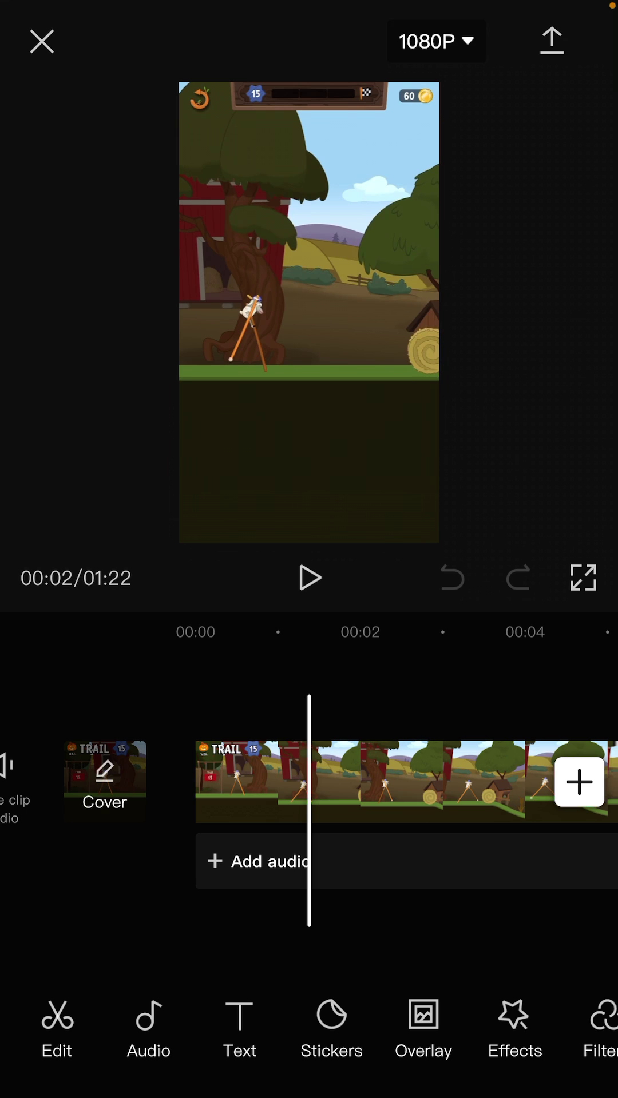
# Step: Extract the gameplay clip's sound into a separate audio track below the video
pyautogui.click(387, 781)
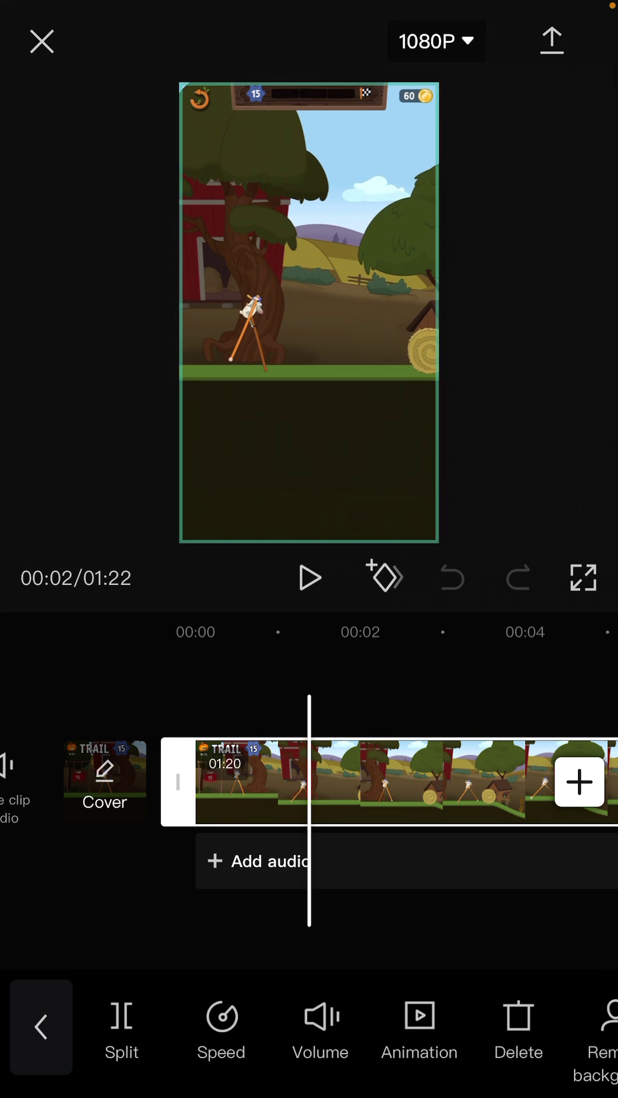
pyautogui.moveTo(515, 1030); pyautogui.dragTo(147, 1031)
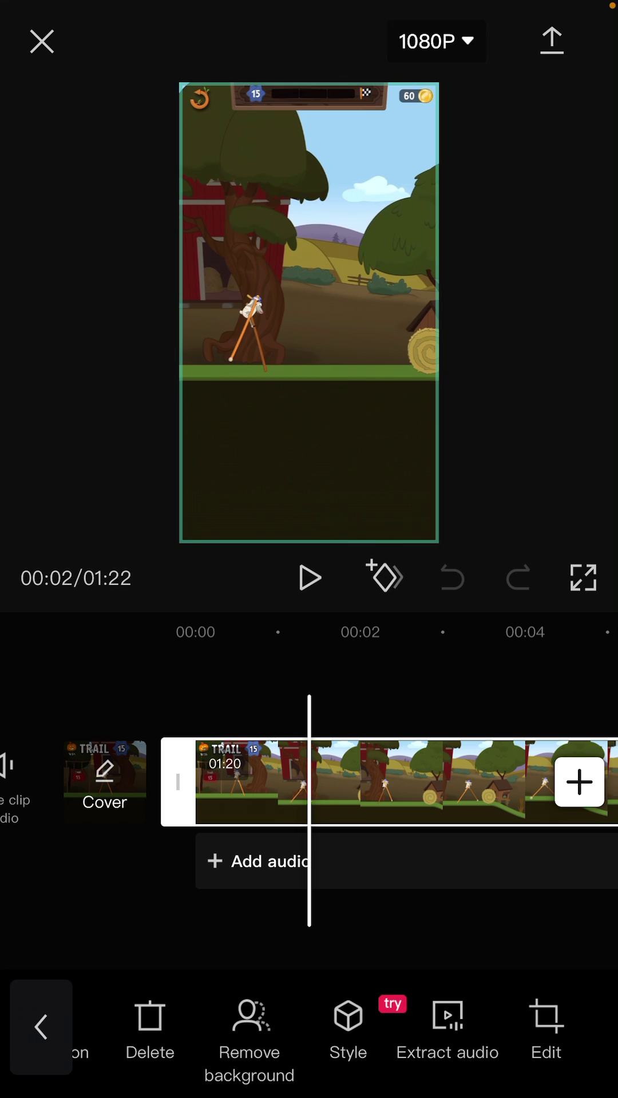
pyautogui.click(447, 1025)
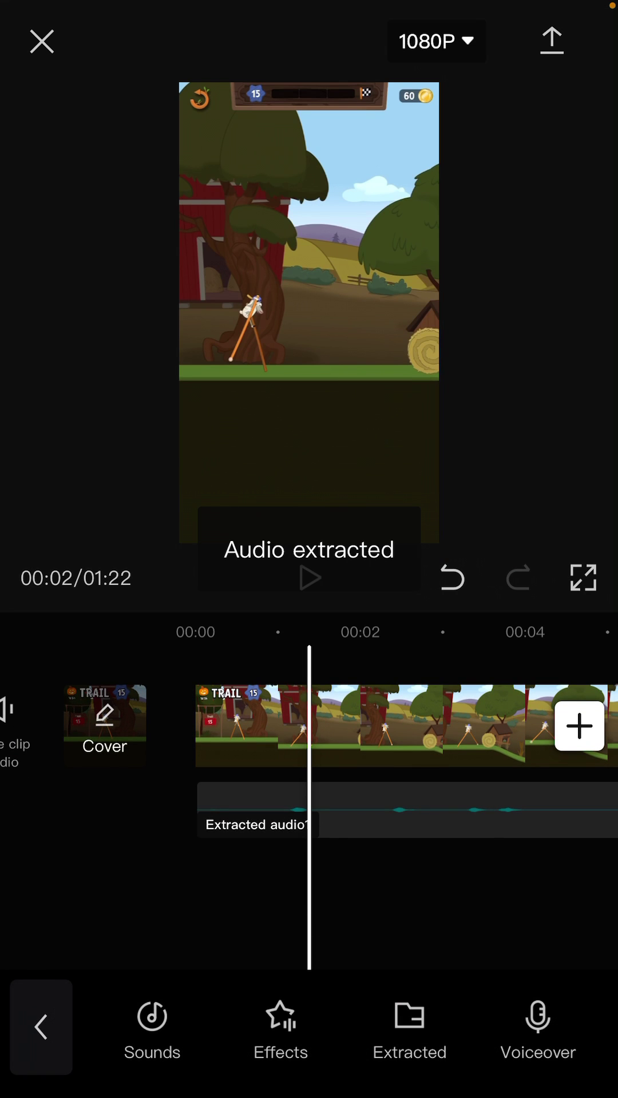
pyautogui.moveTo(386, 729)
pyautogui.mouseDown()
pyautogui.moveTo(459, 729)
pyautogui.moveTo(286, 730)
pyautogui.mouseUp()
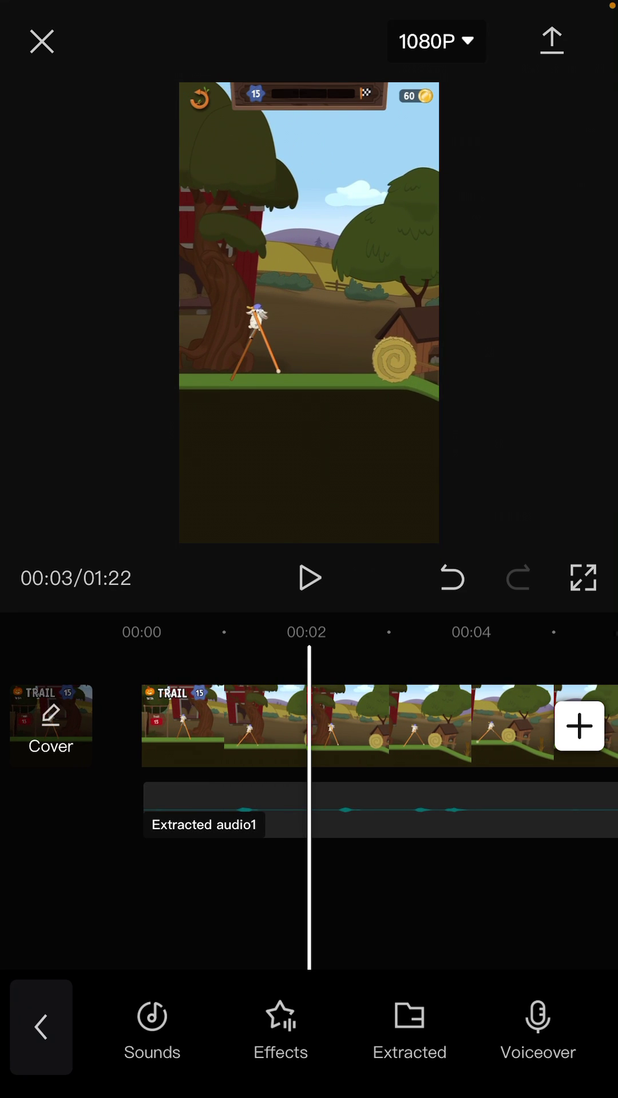
# Step: Split Extracted audio1 at three playhead positions
pyautogui.click(223, 811)
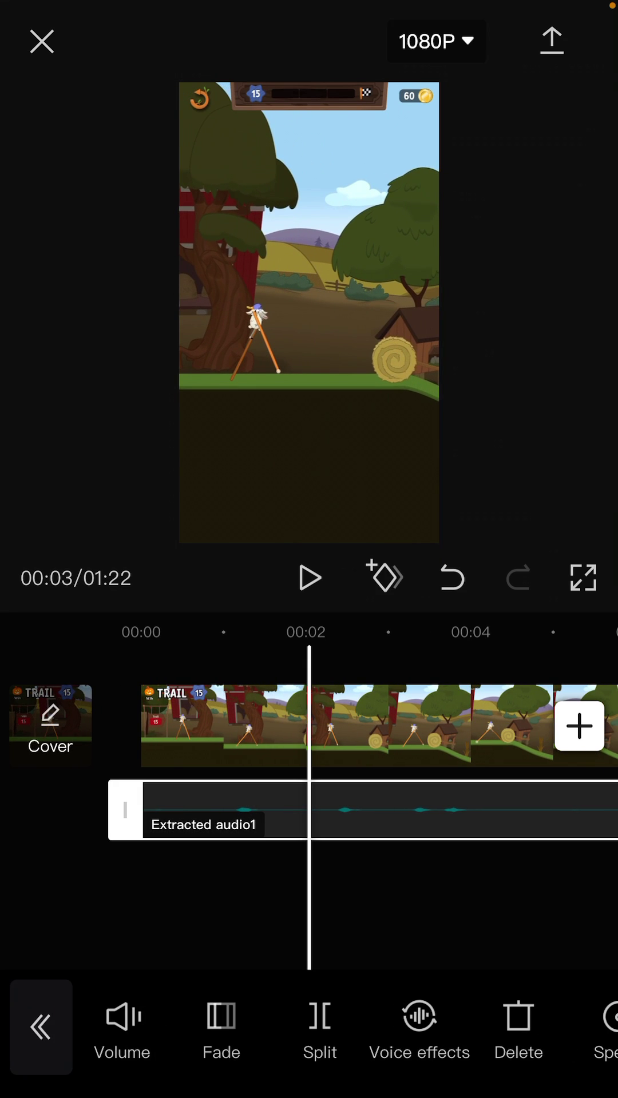
pyautogui.click(319, 1025)
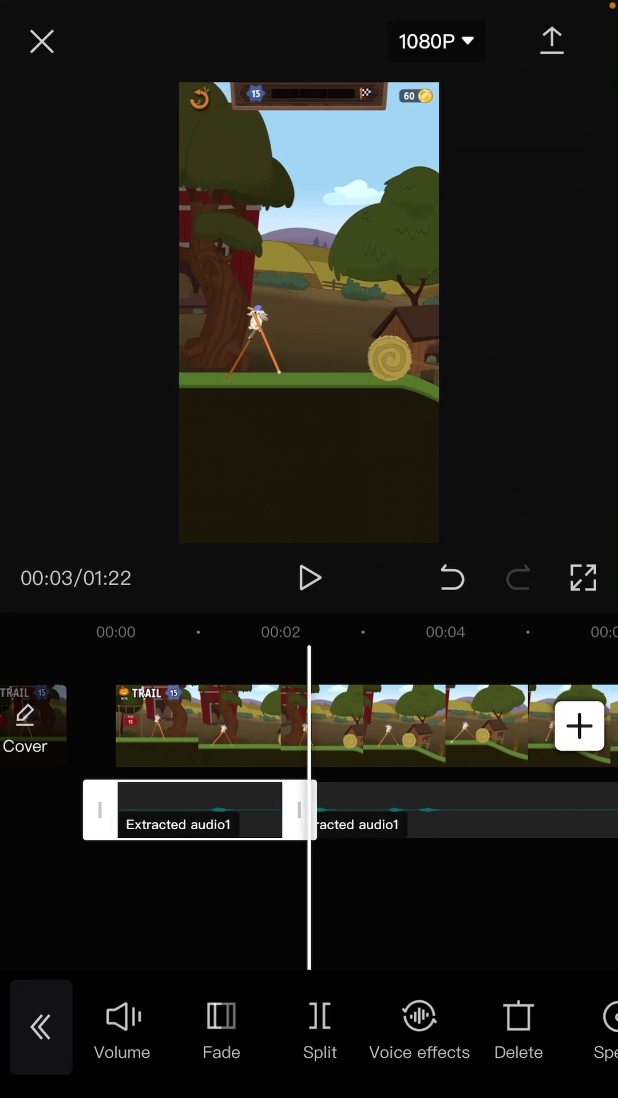
pyautogui.moveTo(429, 730); pyautogui.dragTo(193, 729)
pyautogui.click(319, 1025)
pyautogui.moveTo(429, 730); pyautogui.dragTo(182, 729)
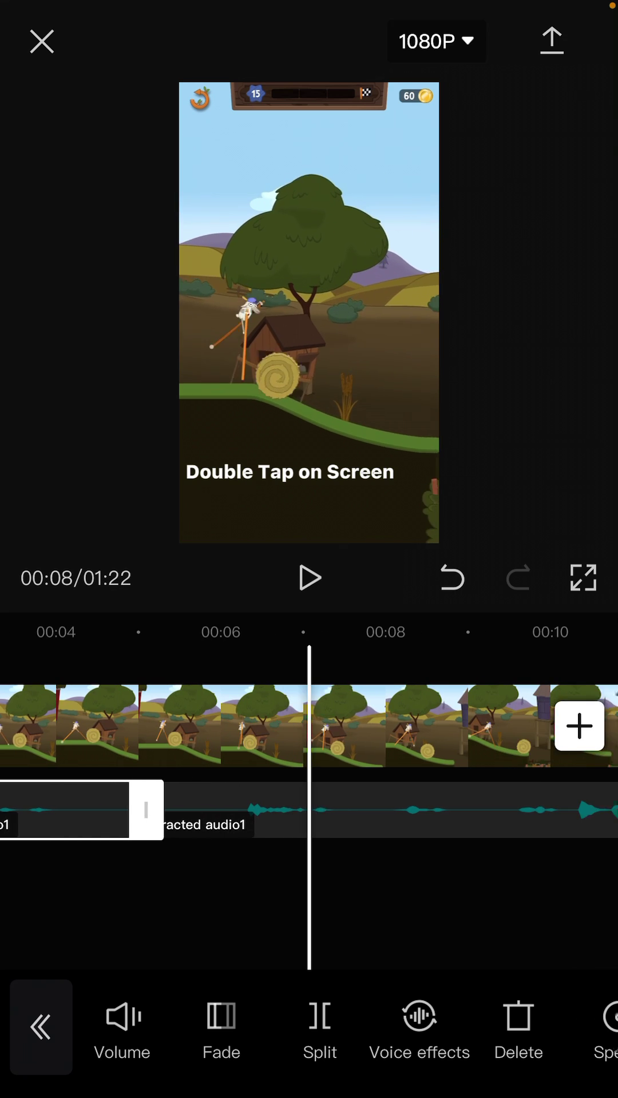
pyautogui.click(320, 1026)
pyautogui.moveTo(387, 729); pyautogui.dragTo(467, 730)
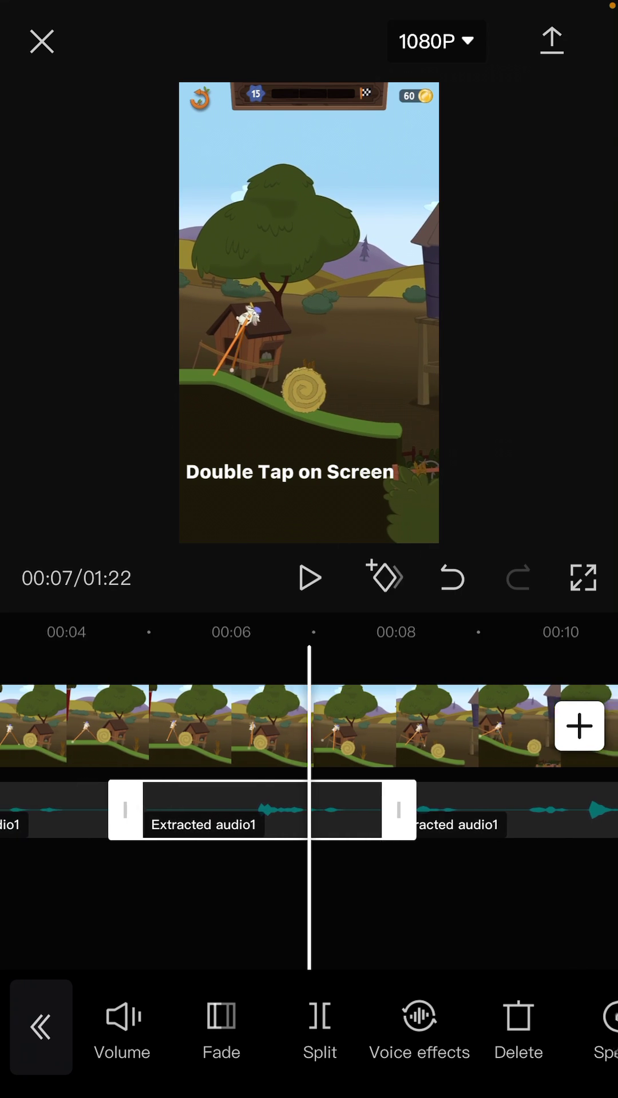
# Step: Delete the audio piece around five to eight seconds, leaving a silent gap
pyautogui.click(40, 1026)
pyautogui.click(291, 811)
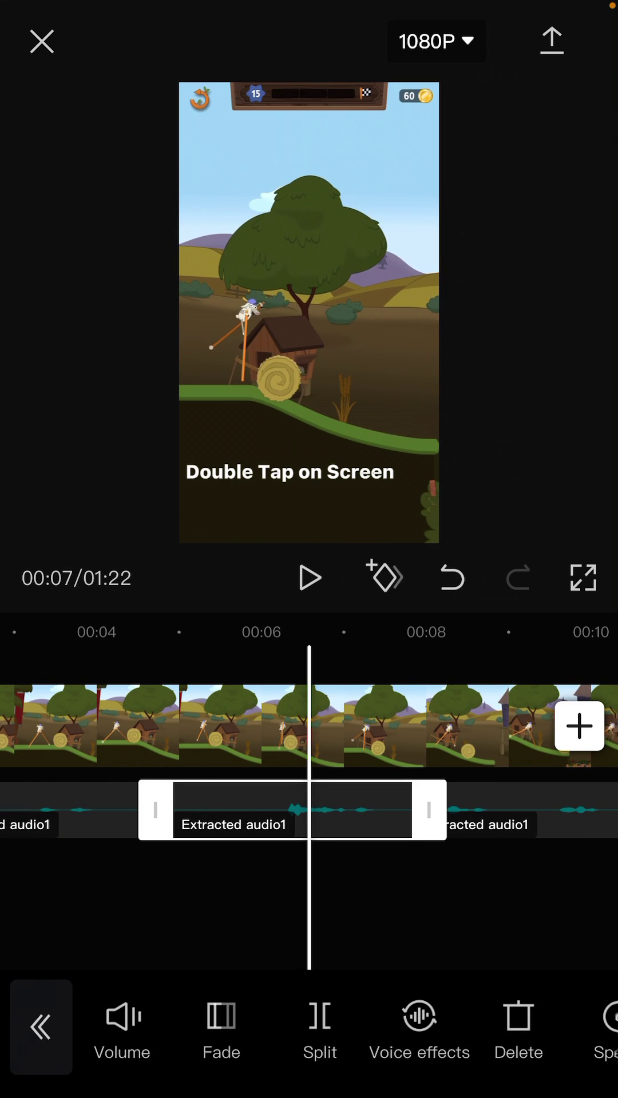
pyautogui.click(519, 1025)
pyautogui.moveTo(258, 729)
pyautogui.mouseDown()
pyautogui.moveTo(407, 730)
pyautogui.moveTo(139, 730)
pyautogui.moveTo(468, 729)
pyautogui.mouseUp()
pyautogui.moveTo(429, 729)
pyautogui.mouseDown()
pyautogui.moveTo(100, 729)
pyautogui.moveTo(429, 730)
pyautogui.mouseUp()
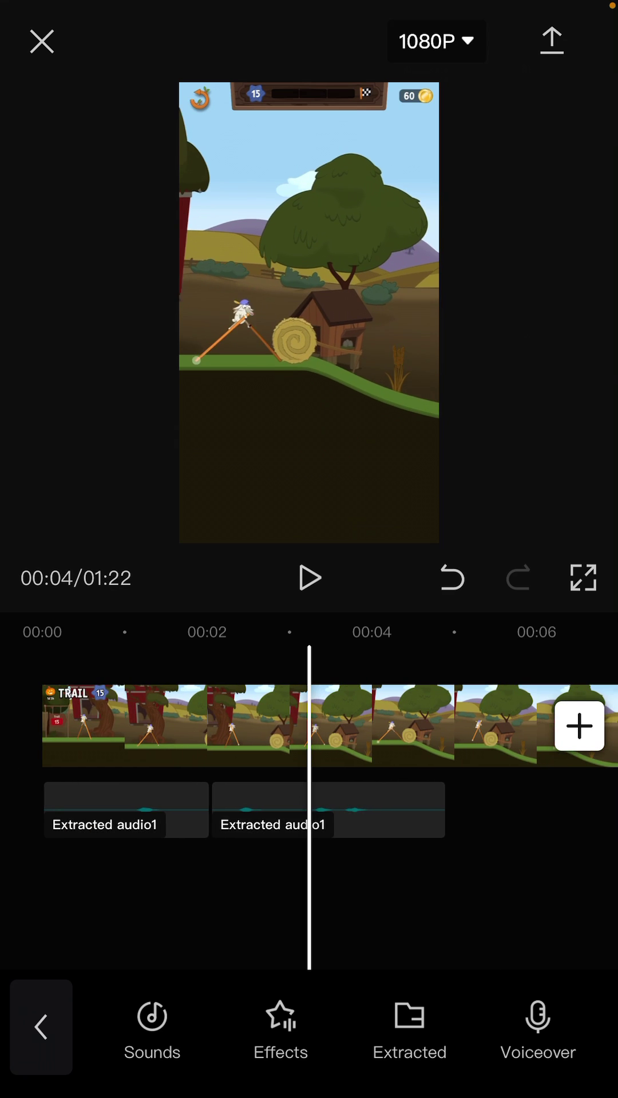
pyautogui.moveTo(257, 729)
pyautogui.mouseDown()
pyautogui.moveTo(422, 729)
pyautogui.moveTo(340, 730)
pyautogui.mouseUp()
pyautogui.moveTo(429, 730); pyautogui.dragTo(265, 729)
pyautogui.moveTo(386, 730); pyautogui.dragTo(304, 730)
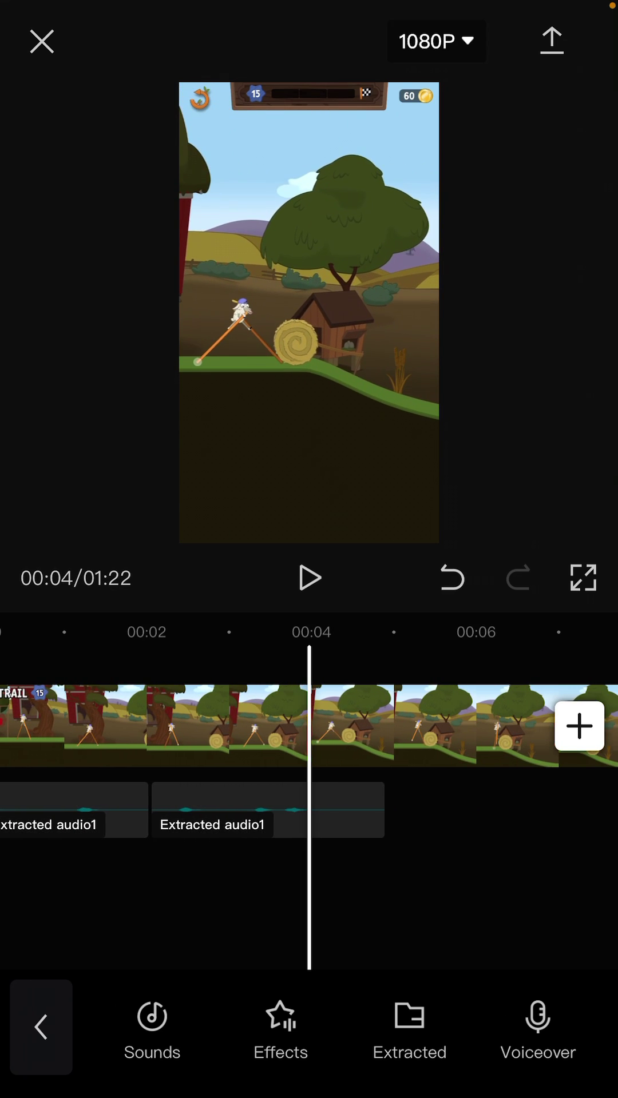
pyautogui.moveTo(472, 730); pyautogui.dragTo(143, 730)
pyautogui.moveTo(429, 730); pyautogui.dragTo(182, 729)
pyautogui.moveTo(86, 729); pyautogui.dragTo(580, 729)
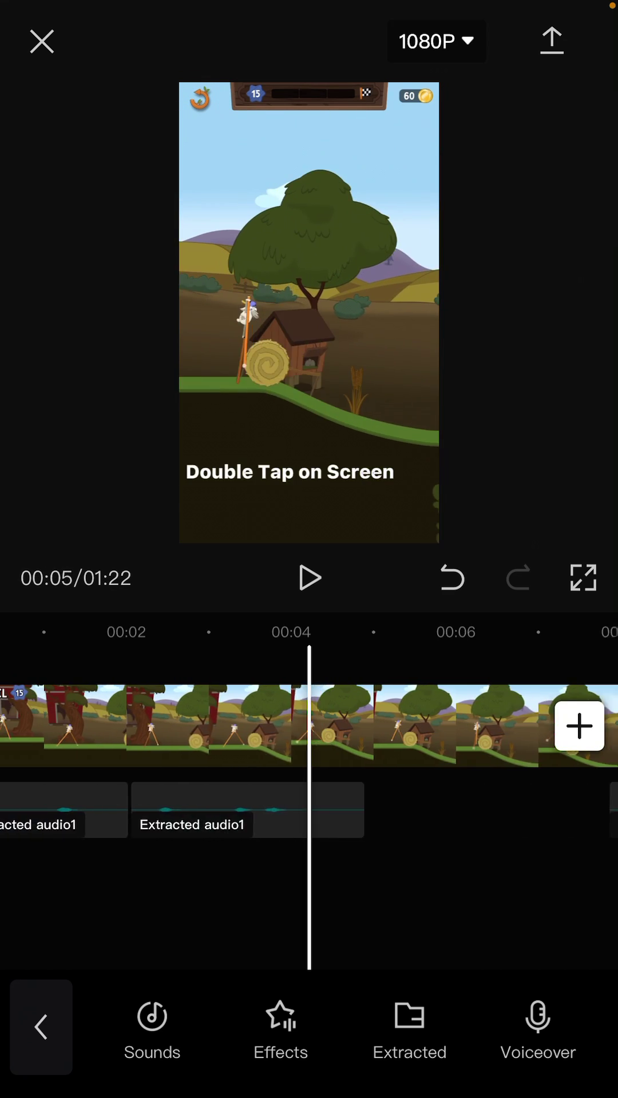
pyautogui.moveTo(258, 730); pyautogui.dragTo(340, 730)
pyautogui.moveTo(559, 729); pyautogui.dragTo(43, 730)
pyautogui.moveTo(429, 730); pyautogui.dragTo(183, 730)
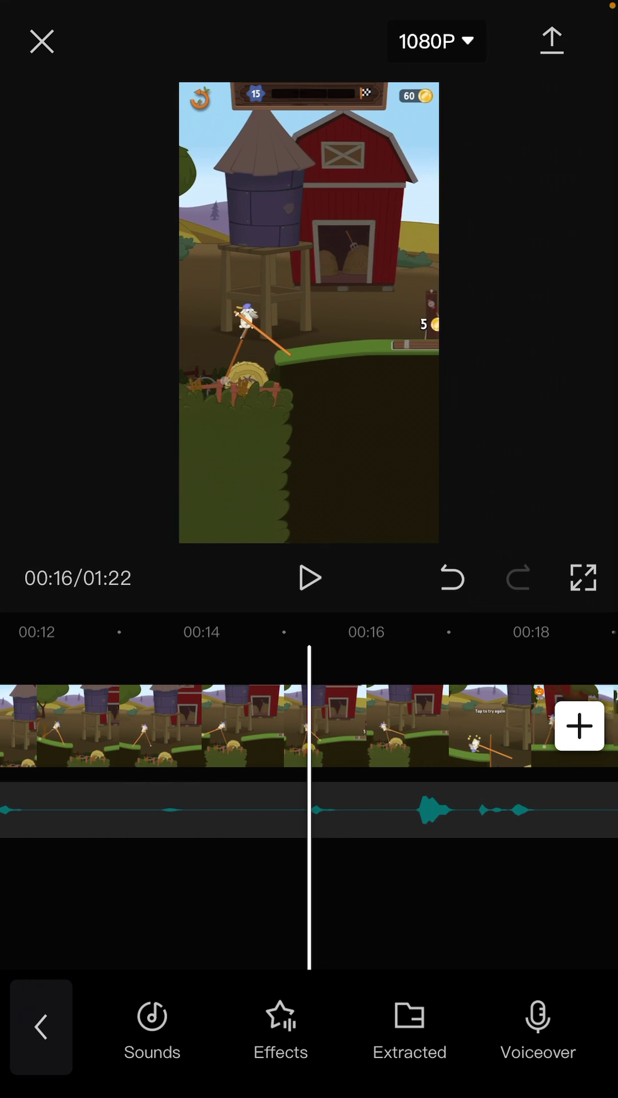
pyautogui.moveTo(129, 729); pyautogui.dragTo(459, 730)
pyautogui.moveTo(86, 730); pyautogui.dragTo(580, 730)
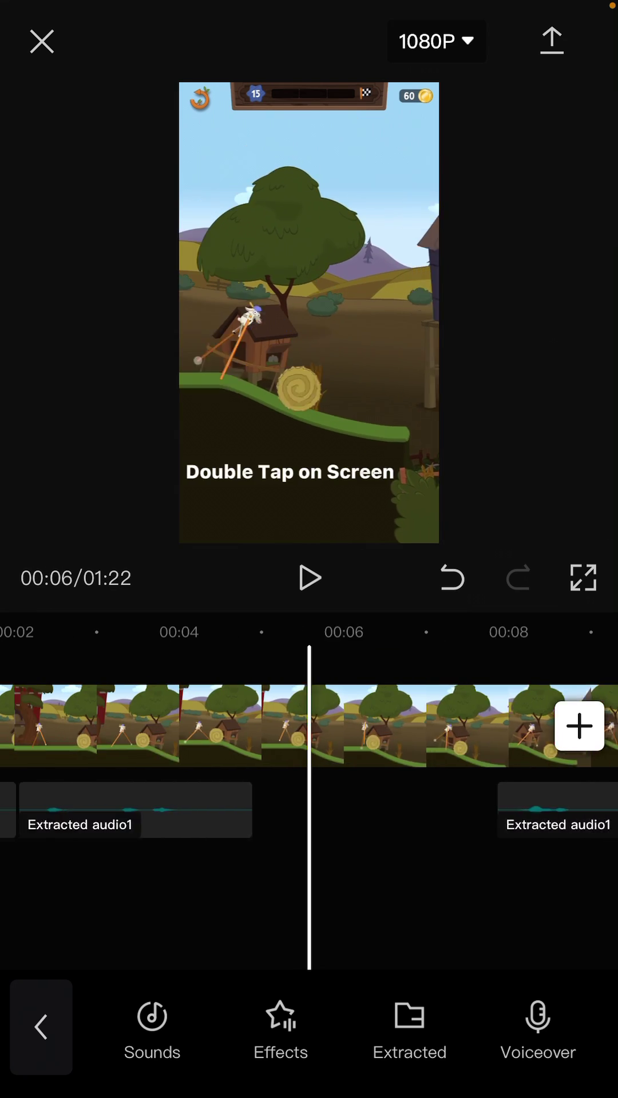
pyautogui.moveTo(172, 730)
pyautogui.mouseDown()
pyautogui.moveTo(418, 730)
pyautogui.moveTo(383, 729)
pyautogui.mouseUp()
pyautogui.moveTo(515, 730); pyautogui.dragTo(186, 730)
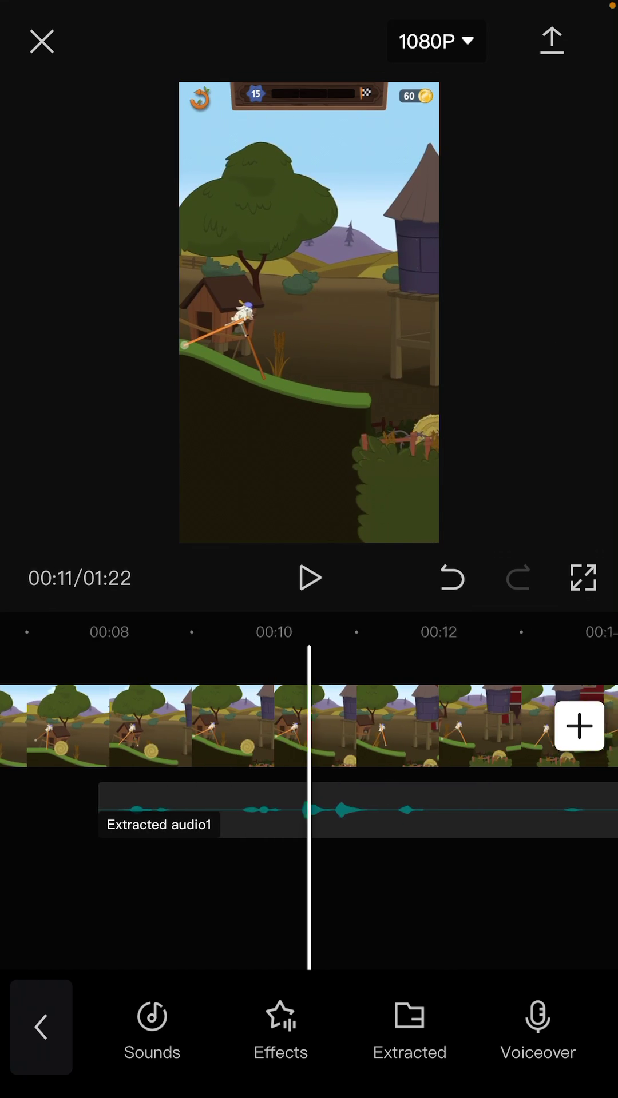
pyautogui.moveTo(257, 729); pyautogui.dragTo(451, 730)
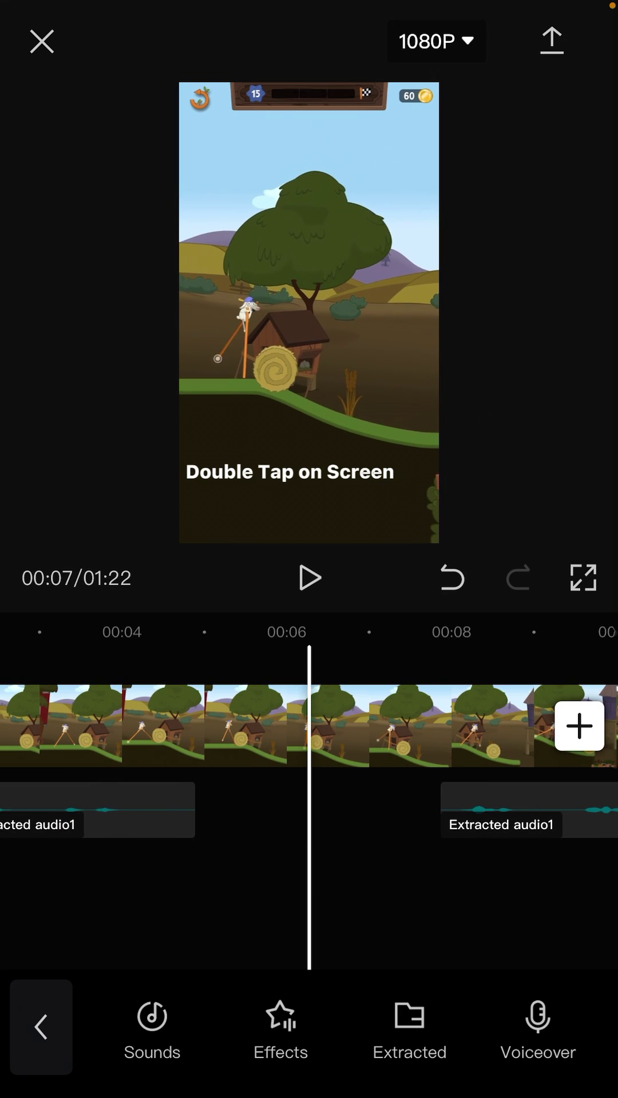